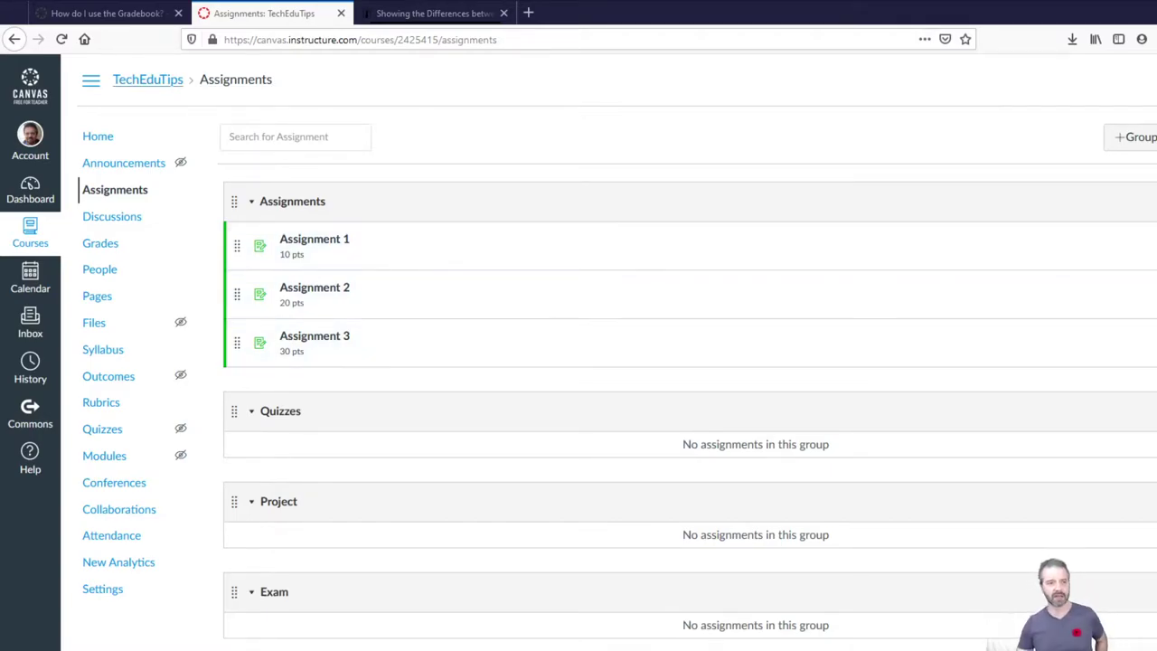
# Step: Open the TechEduTips course home page, followed by the roster of people enrolled in the course
pyautogui.click(148, 79)
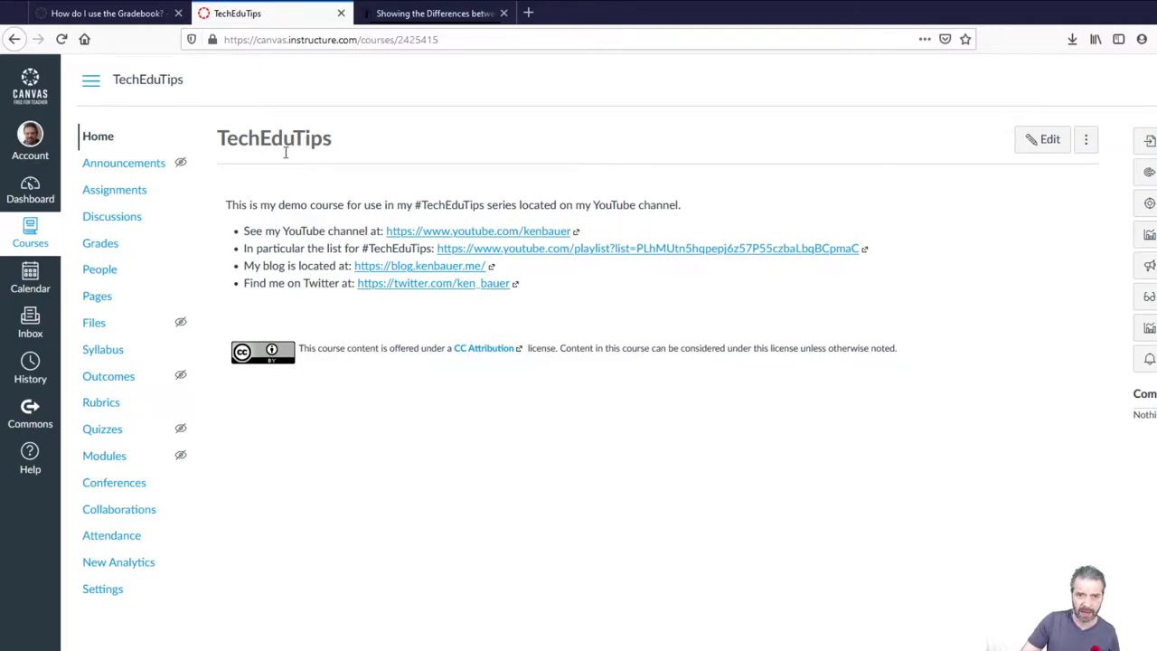
pyautogui.click(108, 271)
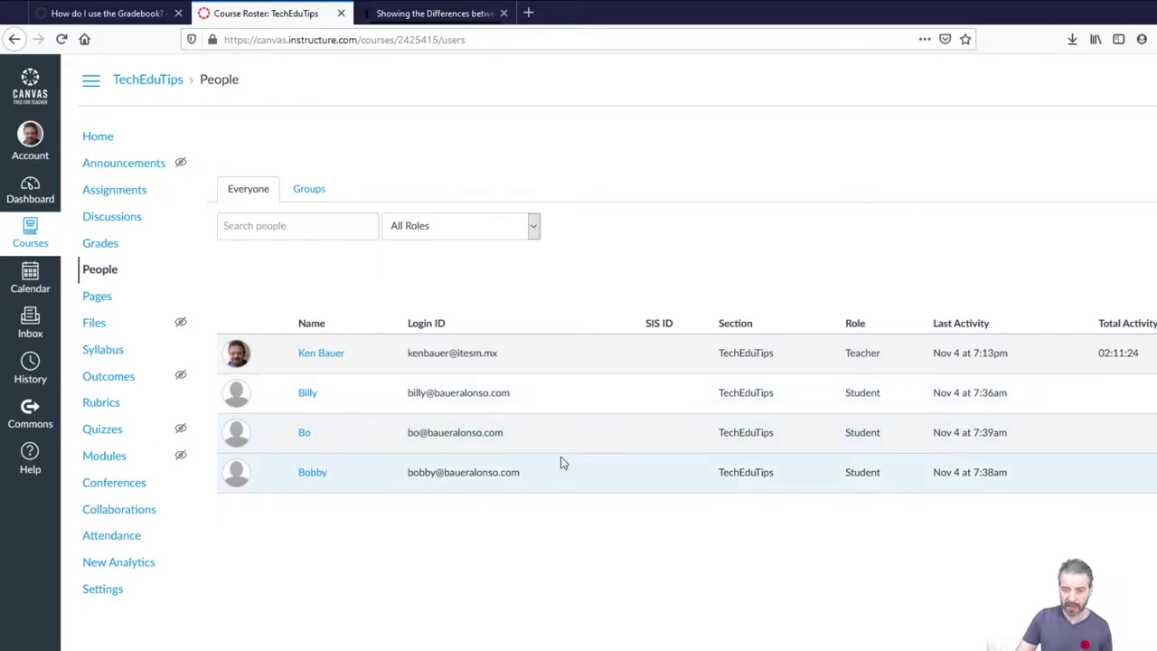
# Step: Switch to the Flipping Physics website, go back to its About page and look through the teacher and student character profiles
pyautogui.click(425, 13)
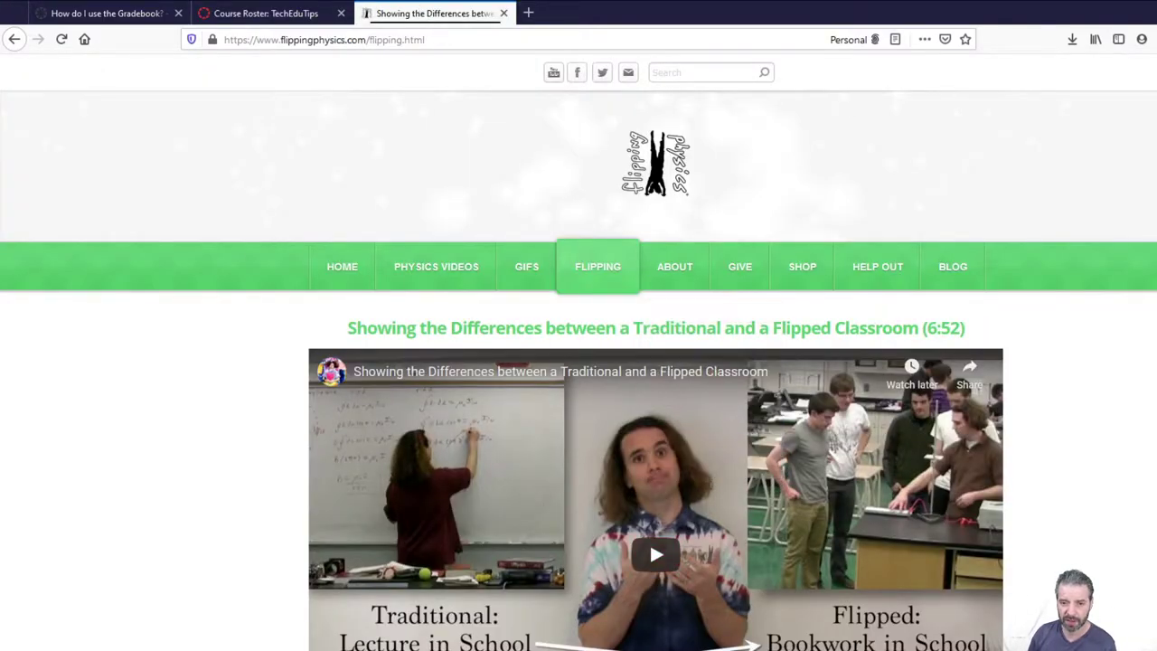
pyautogui.click(16, 39)
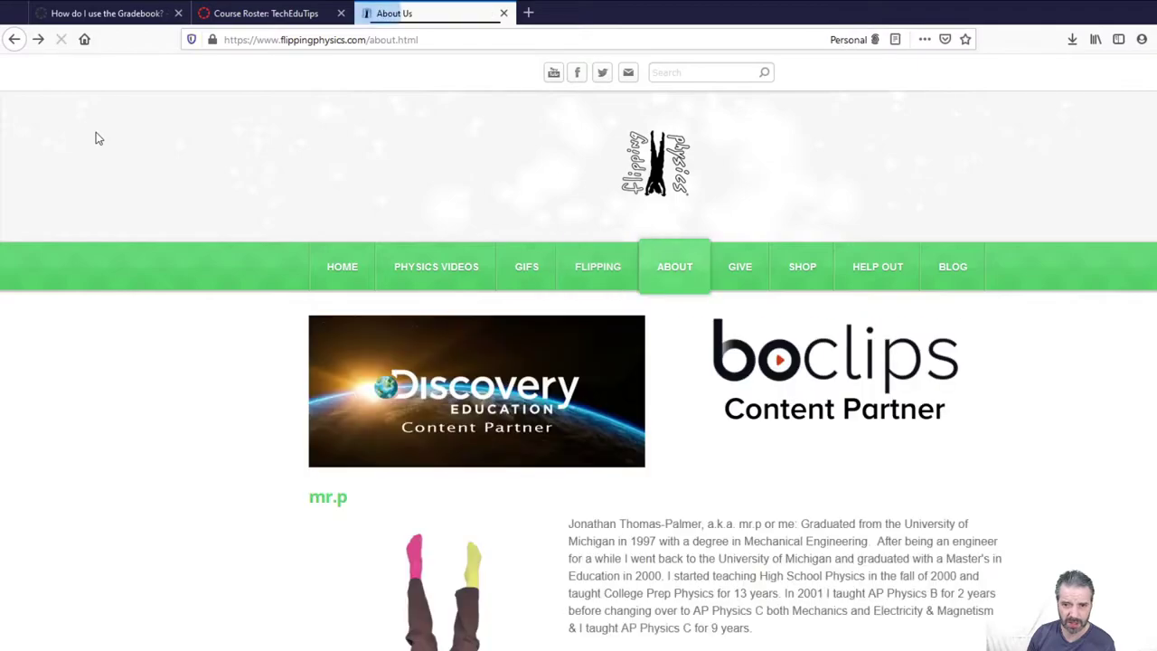
pyautogui.scroll(-6, 1015, 425)
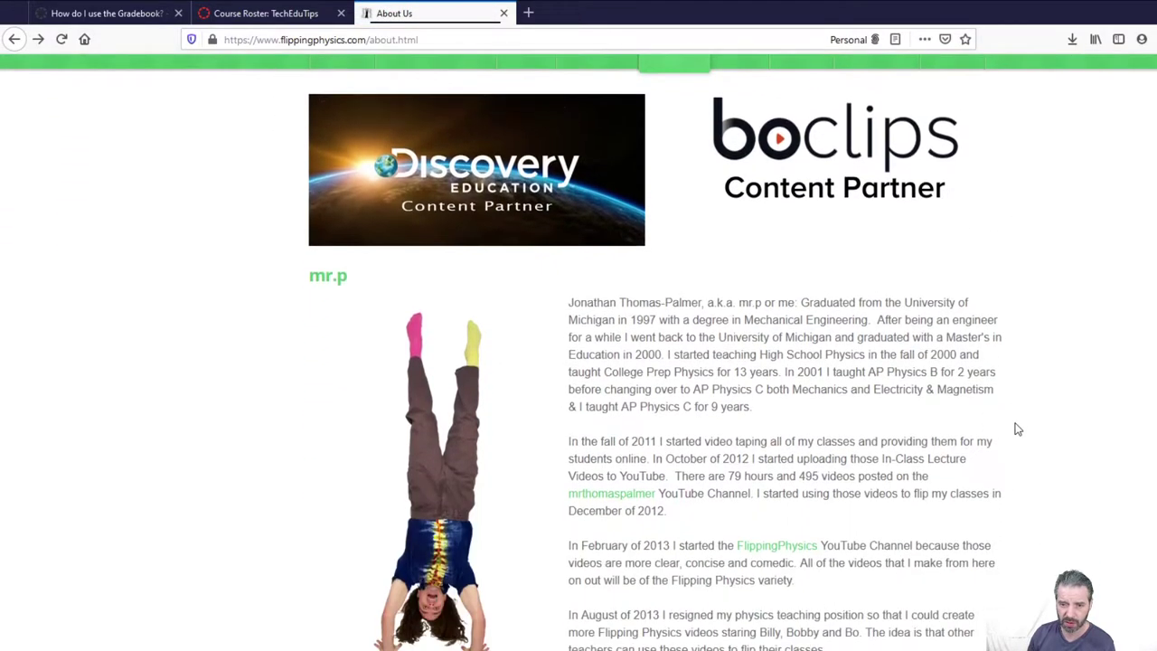
pyautogui.scroll(-6, 878, 406)
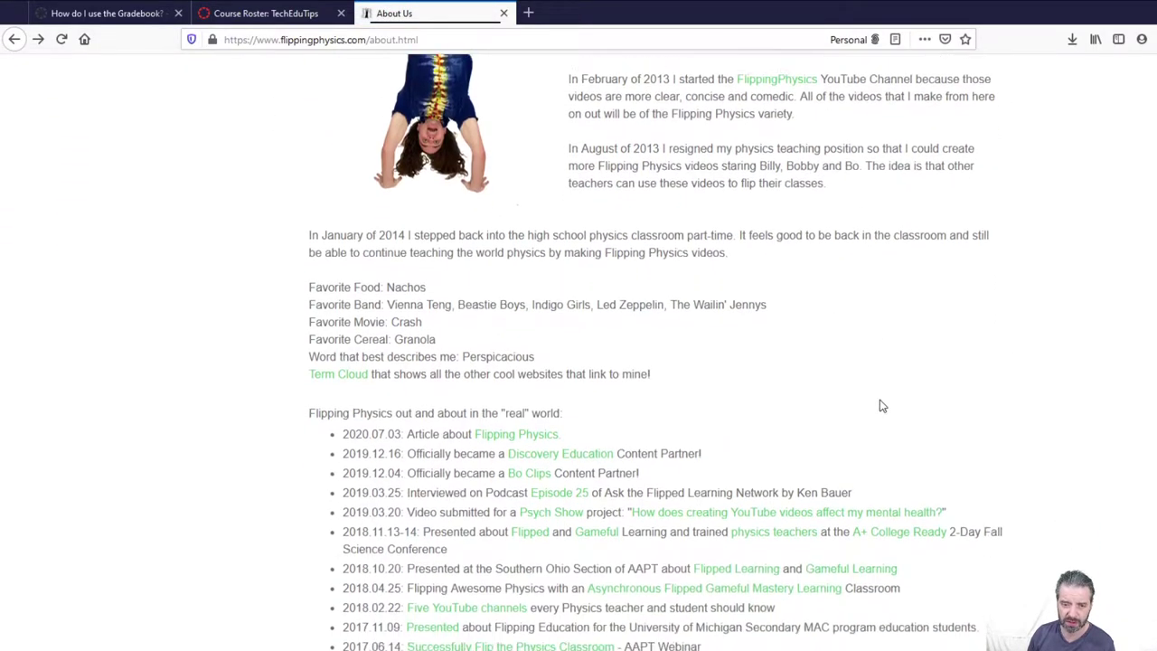
pyautogui.scroll(-5, 882, 389)
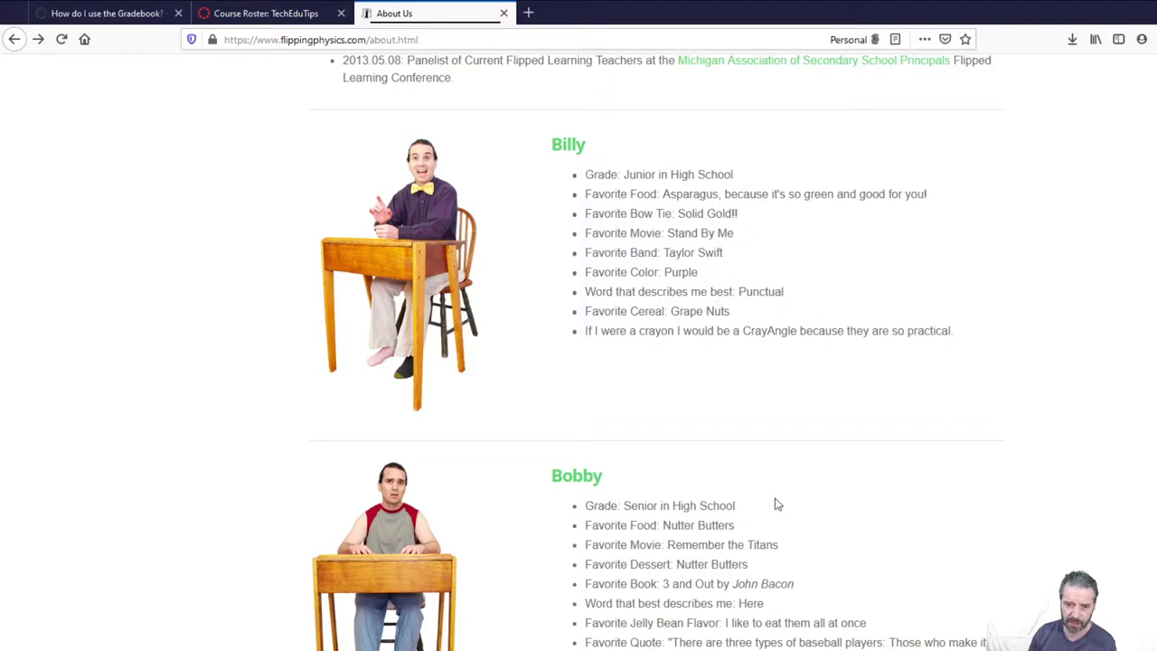
pyautogui.scroll(-6, 777, 502)
pyautogui.scroll(7, 788, 504)
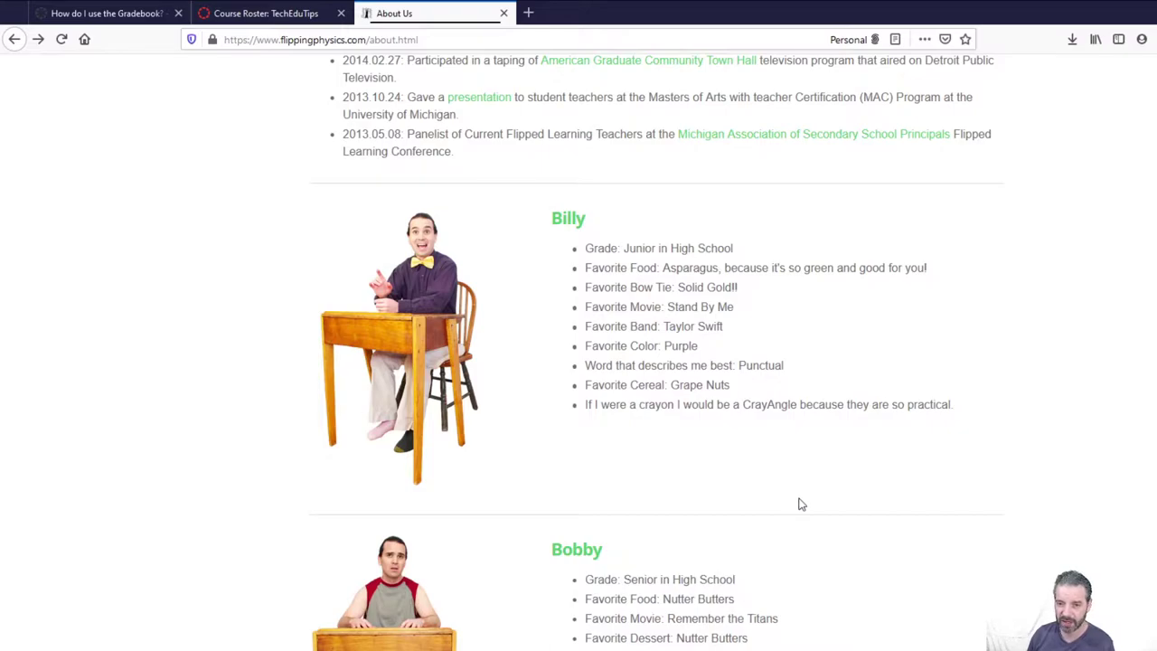
pyautogui.scroll(2, 800, 503)
pyautogui.scroll(18, 801, 503)
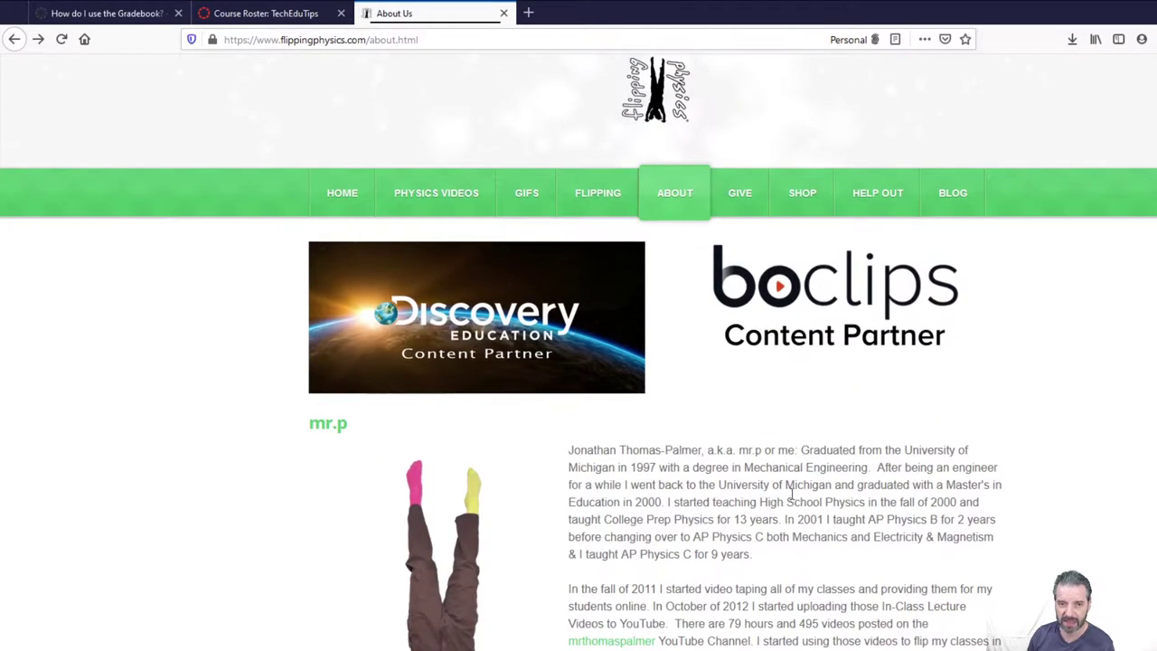
# Step: Return to the Canvas course, open its assignments list and review the assignment group weights without saving changes
pyautogui.click(267, 14)
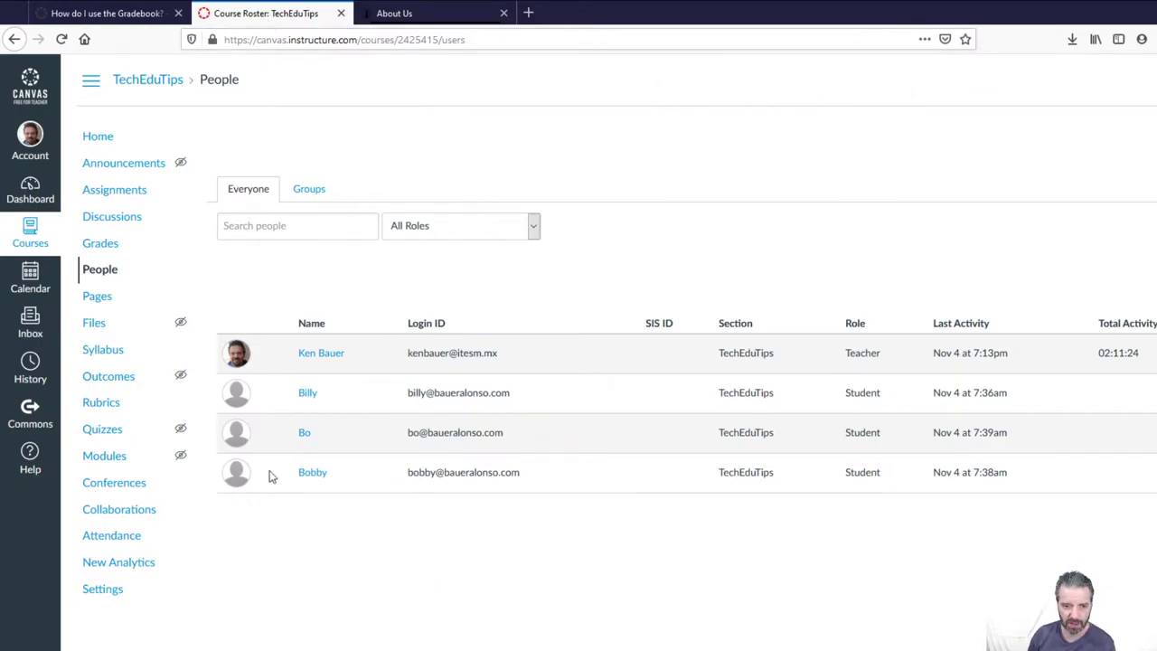
pyautogui.click(110, 191)
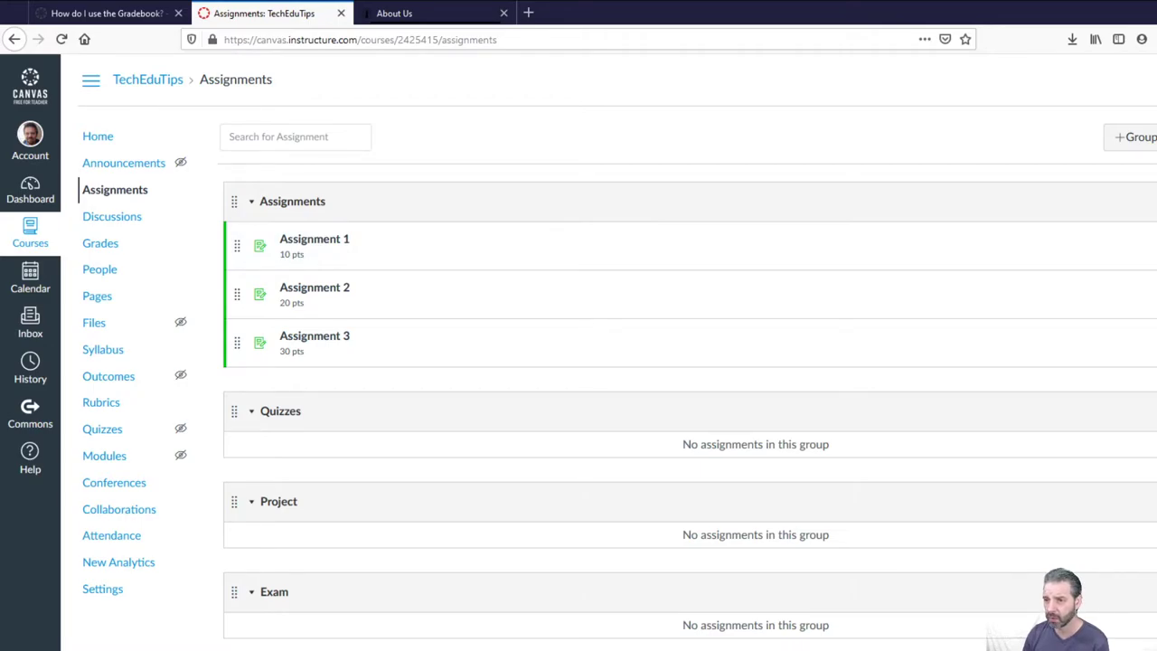
pyautogui.click(1154, 136)
pyautogui.click(1154, 226)
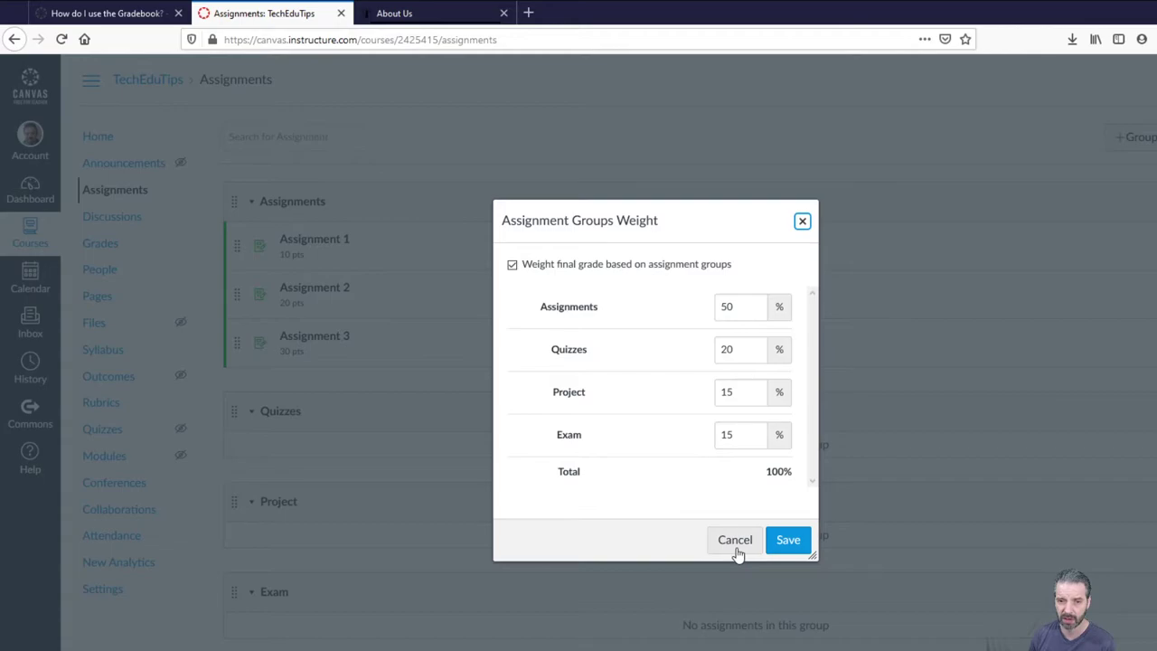
pyautogui.click(738, 542)
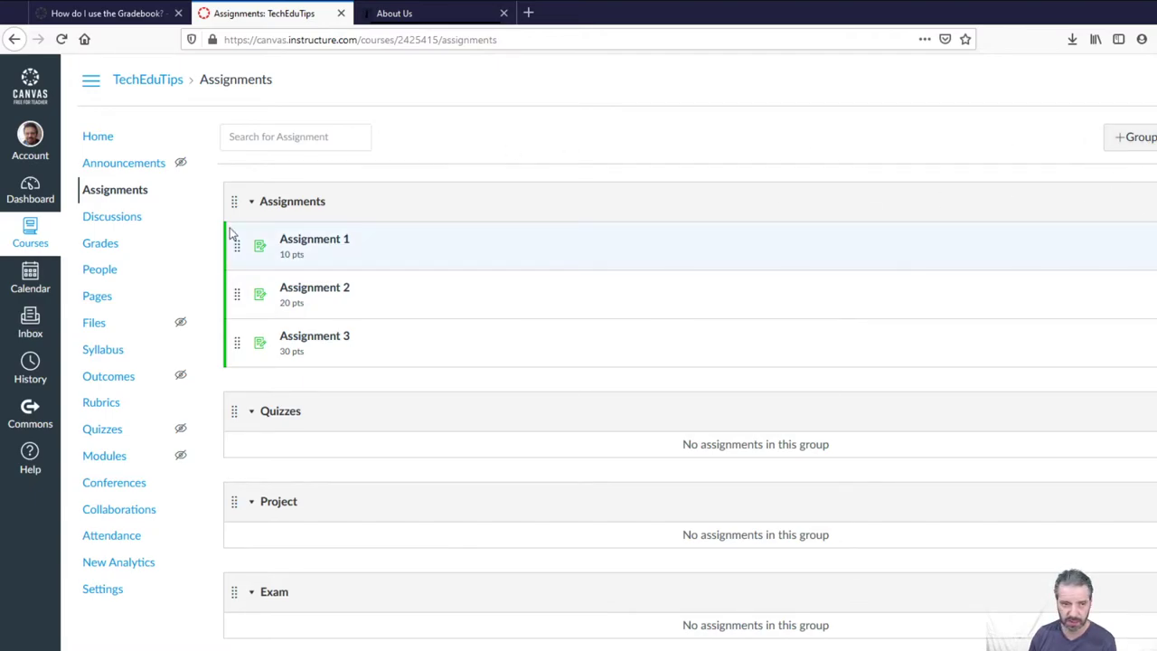
# Step: Open the course gradebook and set the first student's Assignment 3 score to 0
pyautogui.click(98, 246)
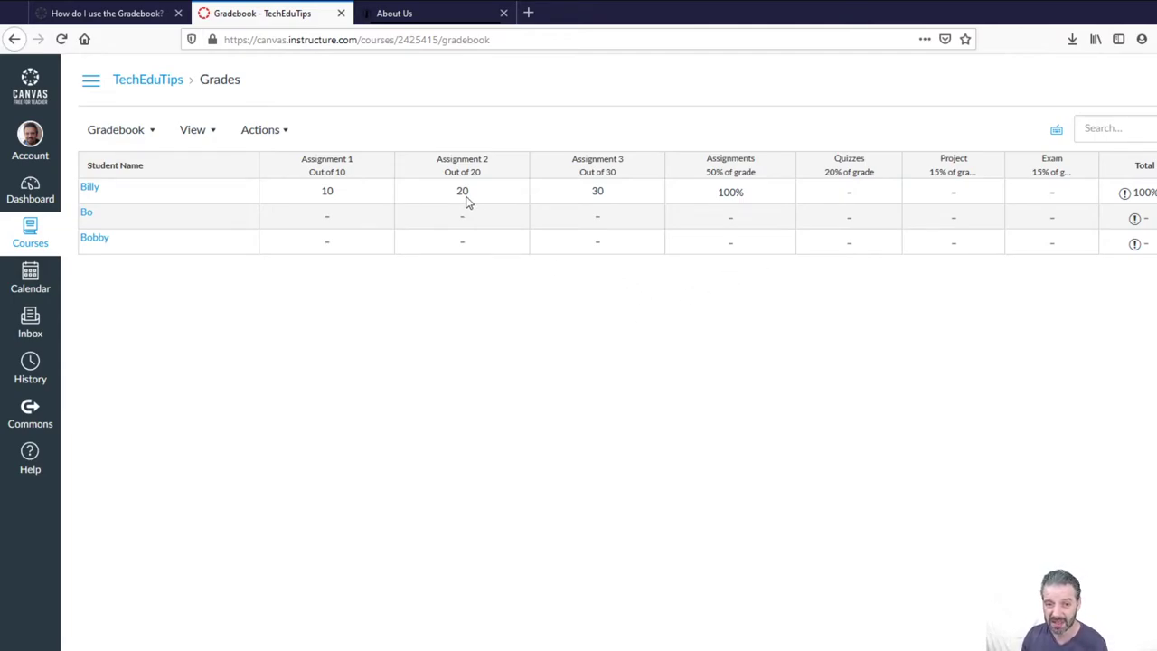
pyautogui.click(612, 197)
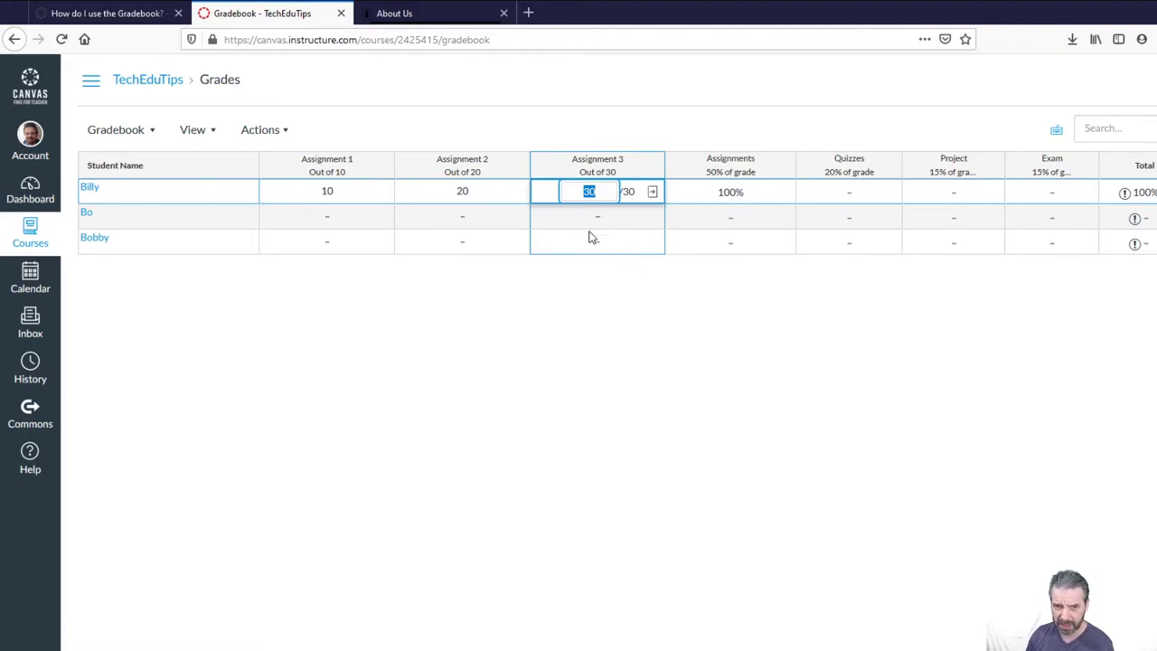
pyautogui.write('0')
pyautogui.press('Return')
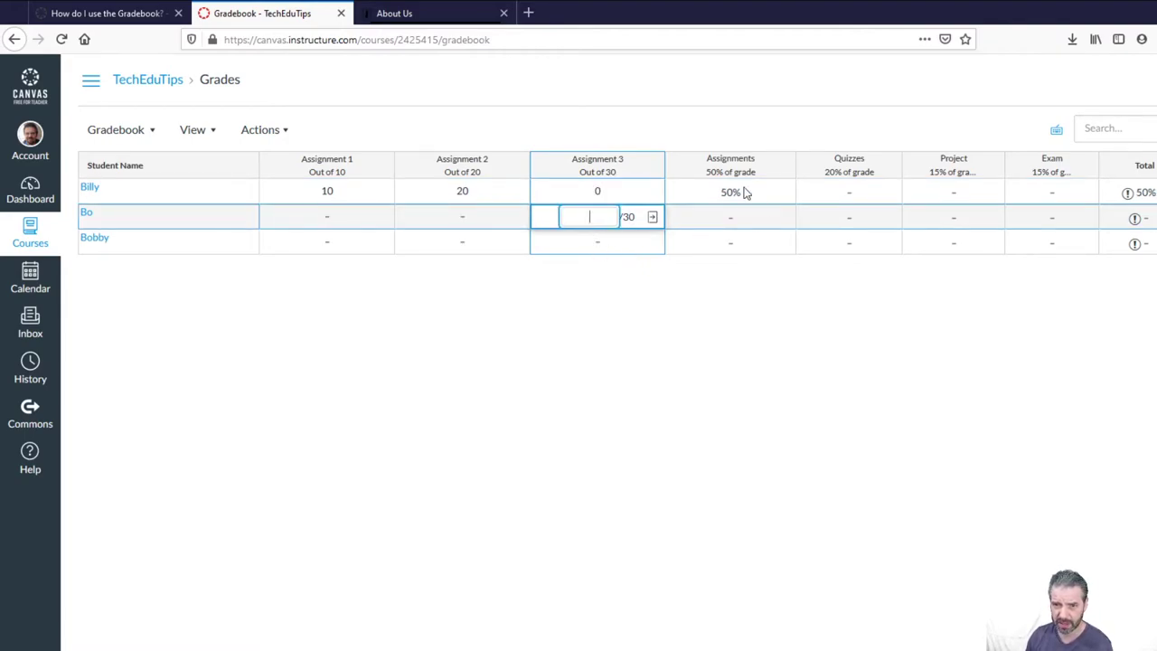
# Step: Set the first student's Assignment 3 score to 30
pyautogui.click(593, 192)
pyautogui.write('50')
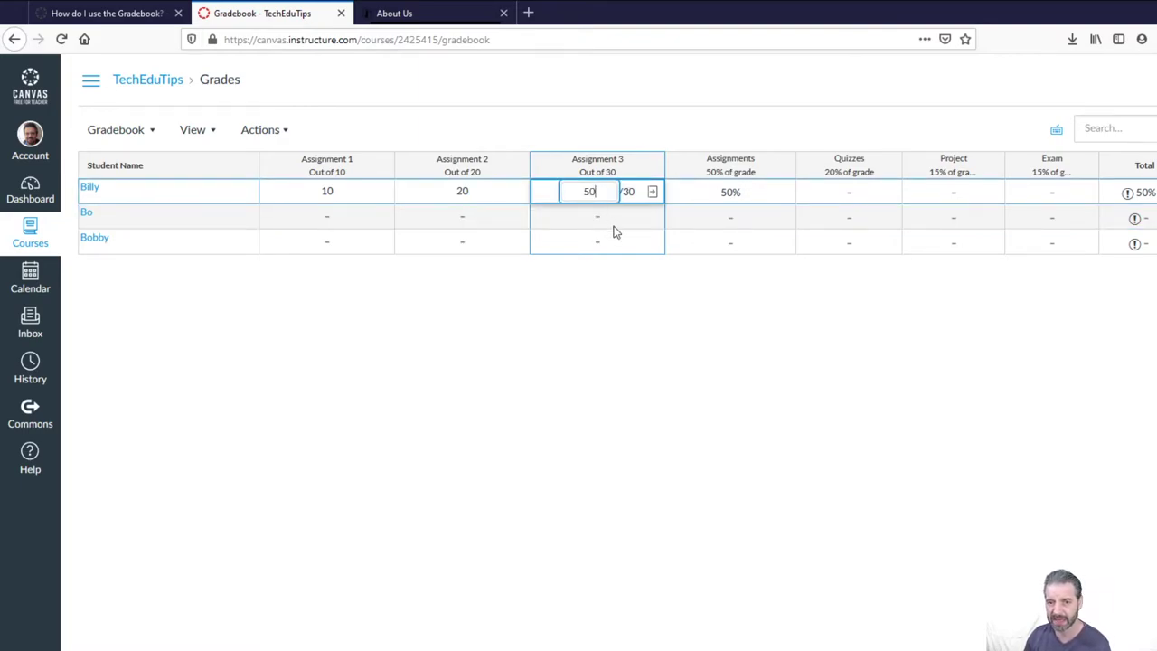
pyautogui.press('BackSpace')
pyautogui.press('BackSpace')
pyautogui.write('30')
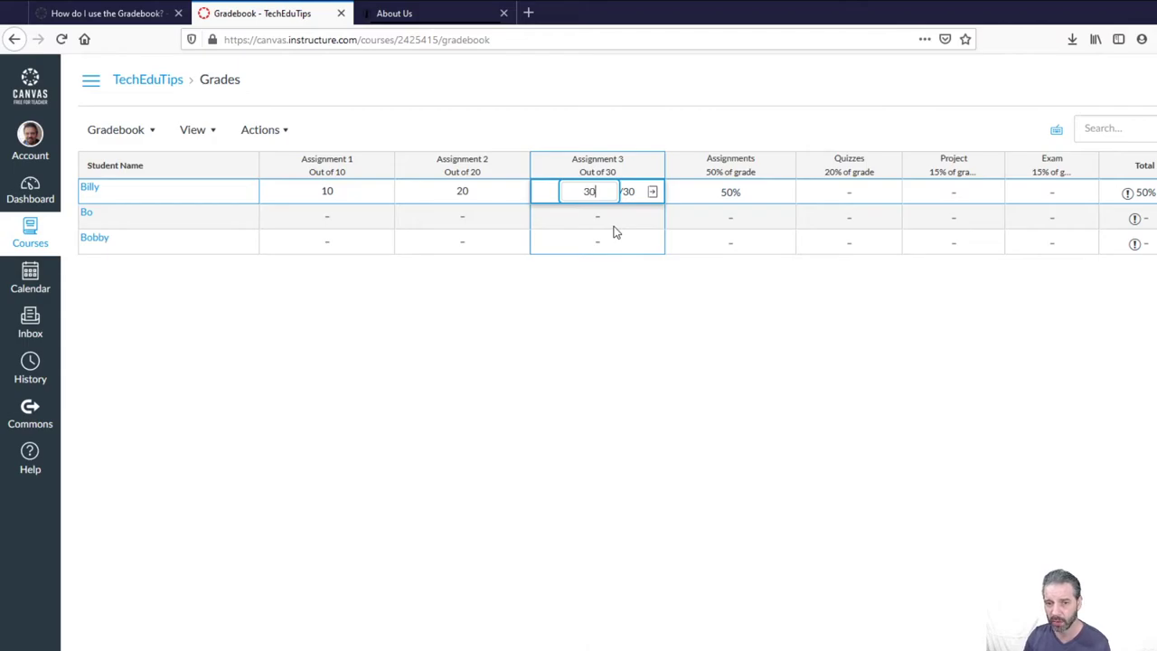
pyautogui.press('Return')
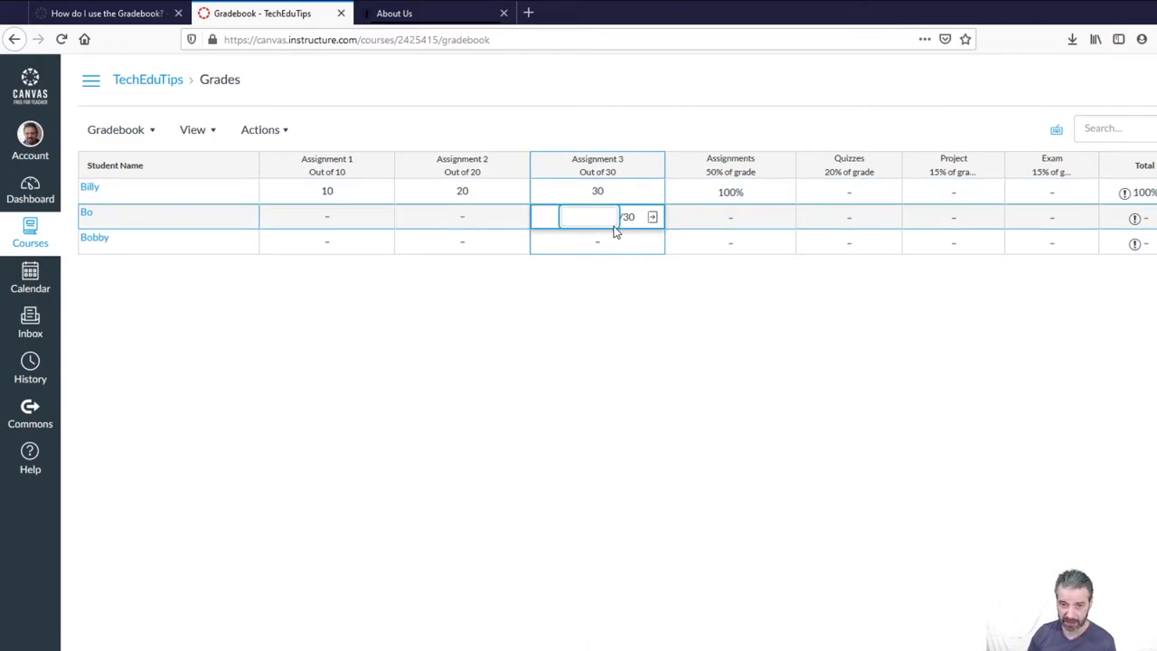
# Step: View the grade details for the first student's Assignment 3, including the status and comment options, and close them
pyautogui.click(647, 190)
pyautogui.press('Escape')
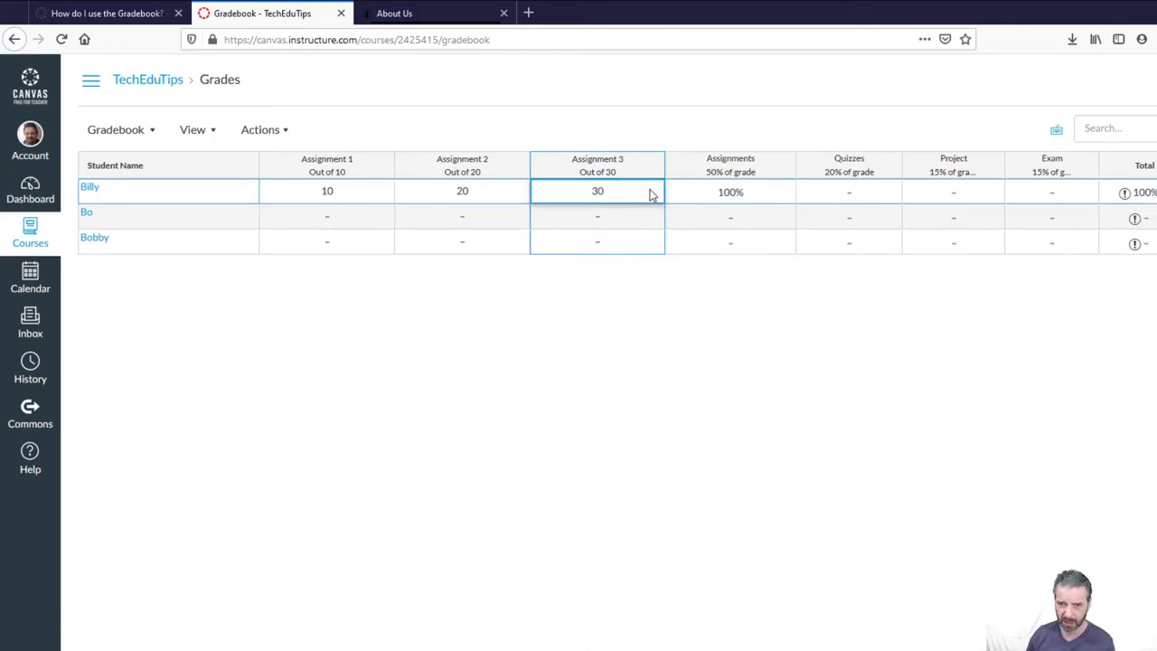
pyautogui.click(651, 191)
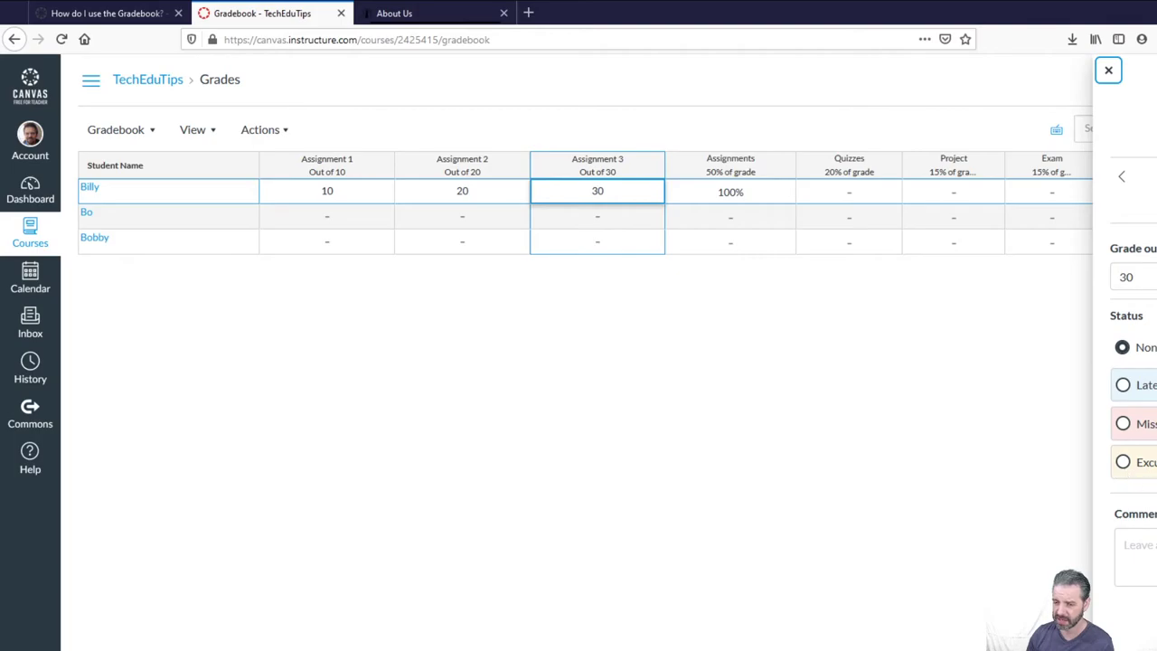
pyautogui.click(1134, 551)
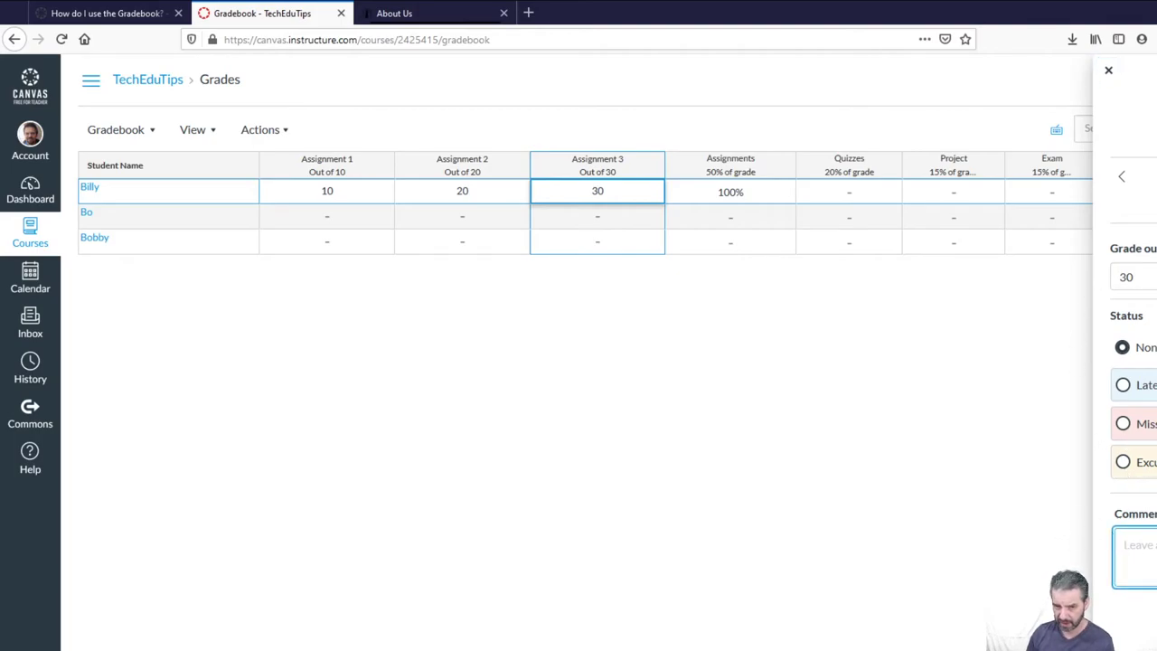
pyautogui.click(937, 444)
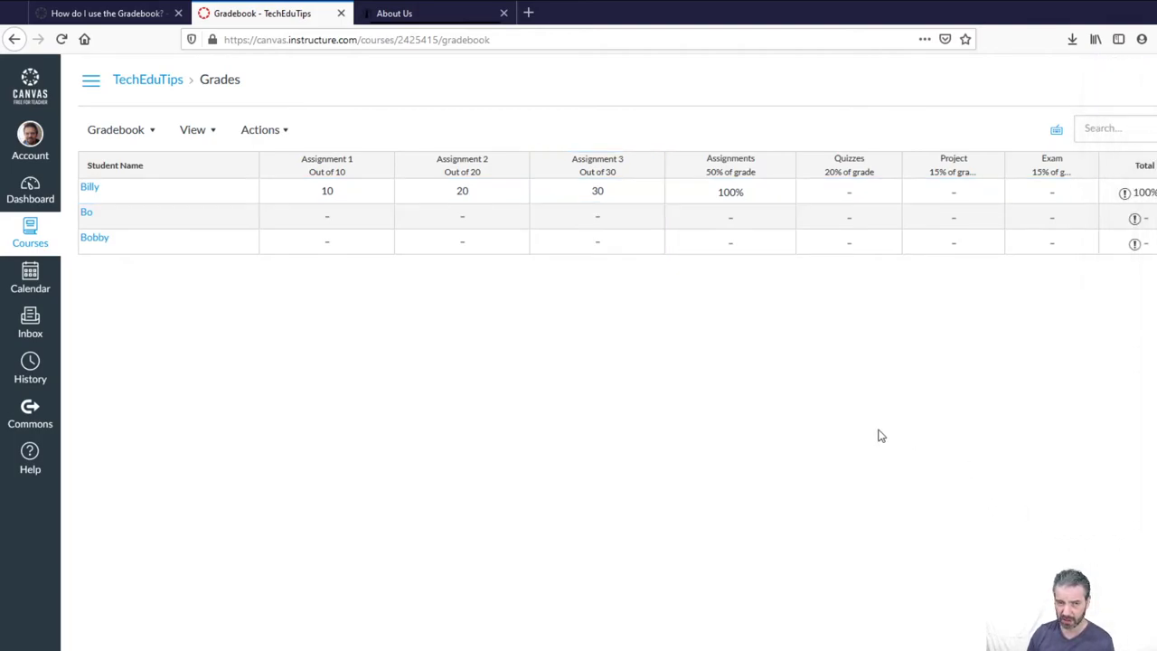